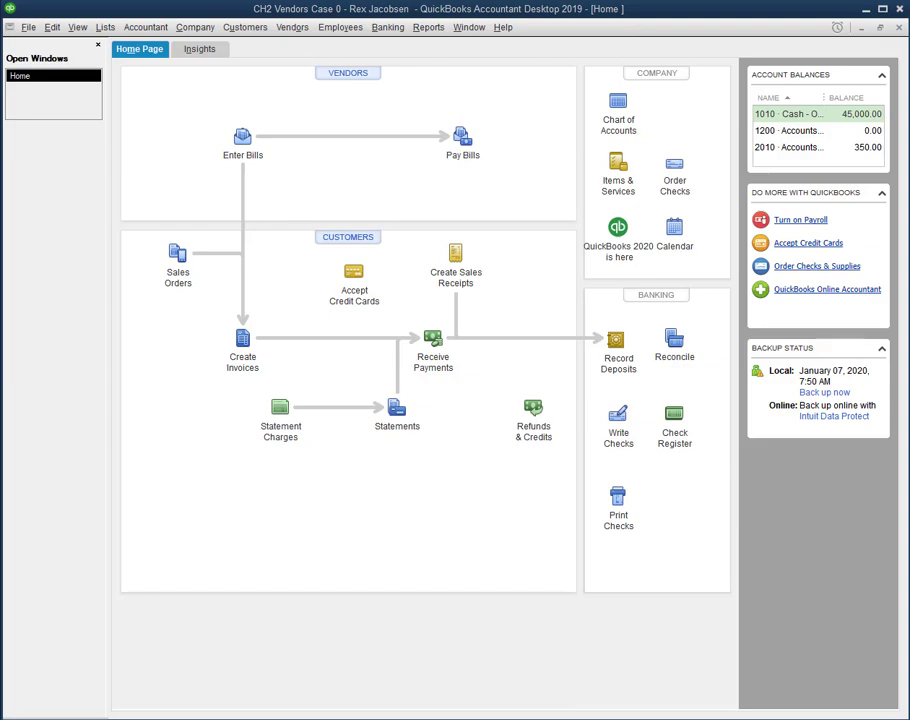
Step: Move the Word assignment instructions for the Feb. 2 advertising bill over QuickBooks
left_click_drag(0, 62, 505, 0)
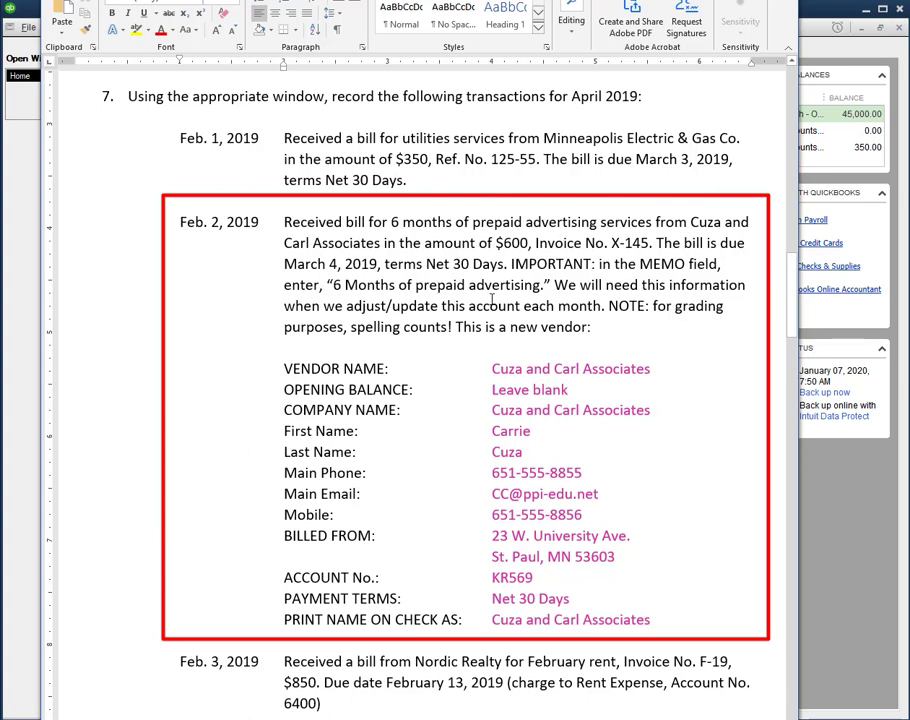
Step: Bring up the Bill Processing Steps flowchart for choosing Enter Bills or Write Checks
left_click(441, 285)
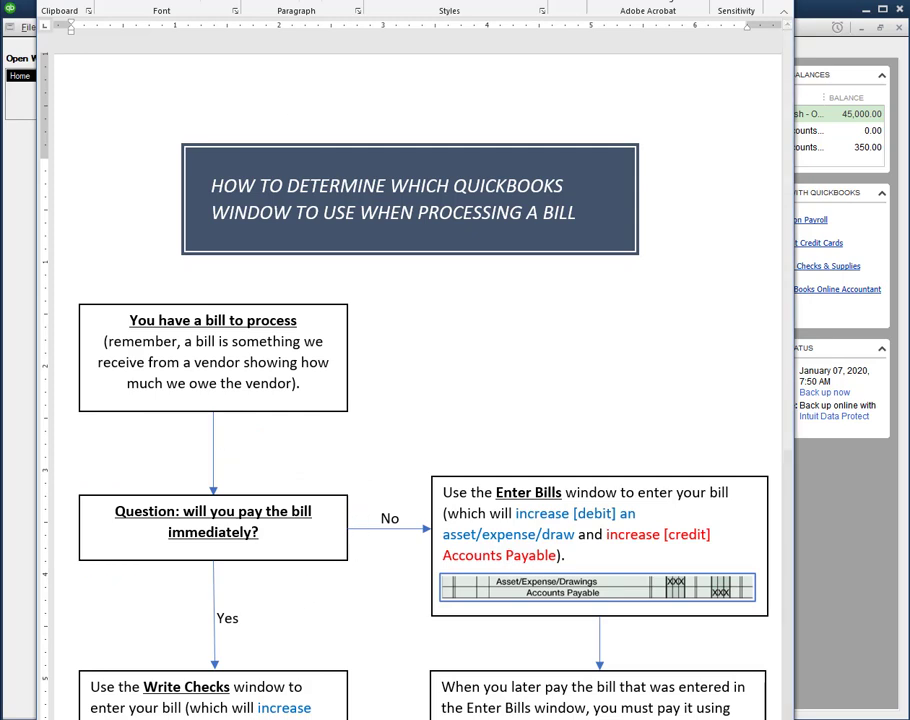
Step: Move the flowchart and the instruction windows aside so the QuickBooks Home page is in front
left_click_drag(300, 1, 909, 3)
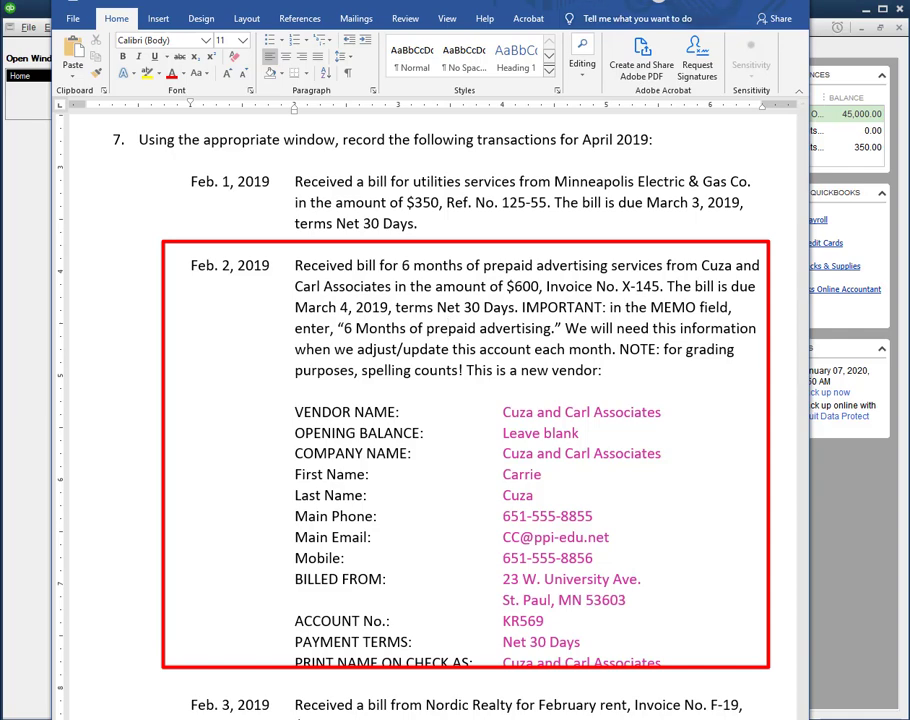
left_click_drag(521, 2, 2, 80)
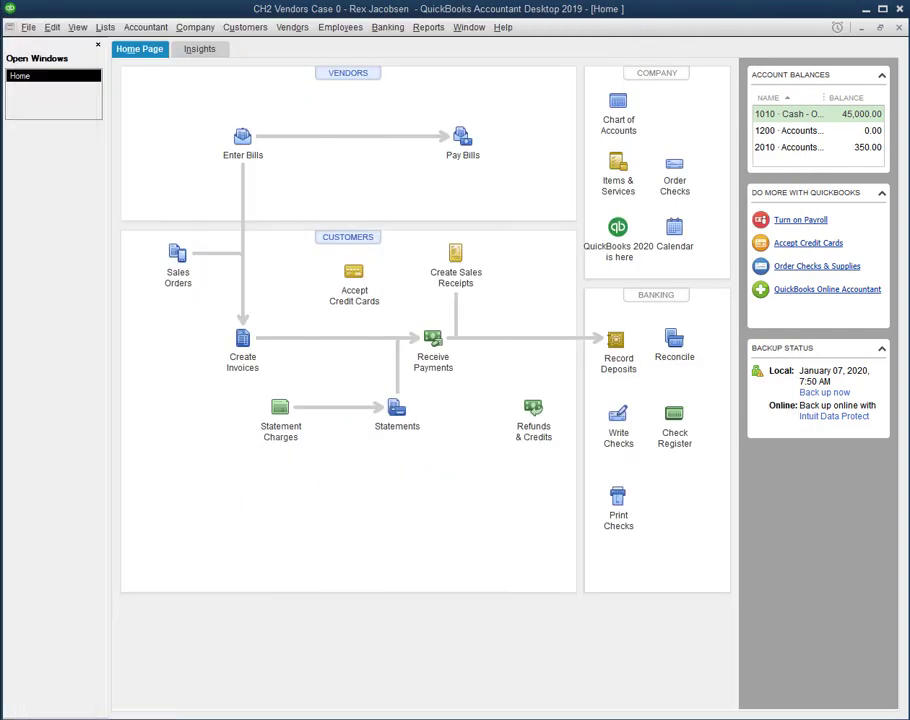
Step: Bring the flowchart back into view and open a blank Enter Bills form
mouse_move(909, 16)
left_mouse_down()
mouse_move(500, 12)
mouse_move(340, 0)
left_mouse_up()
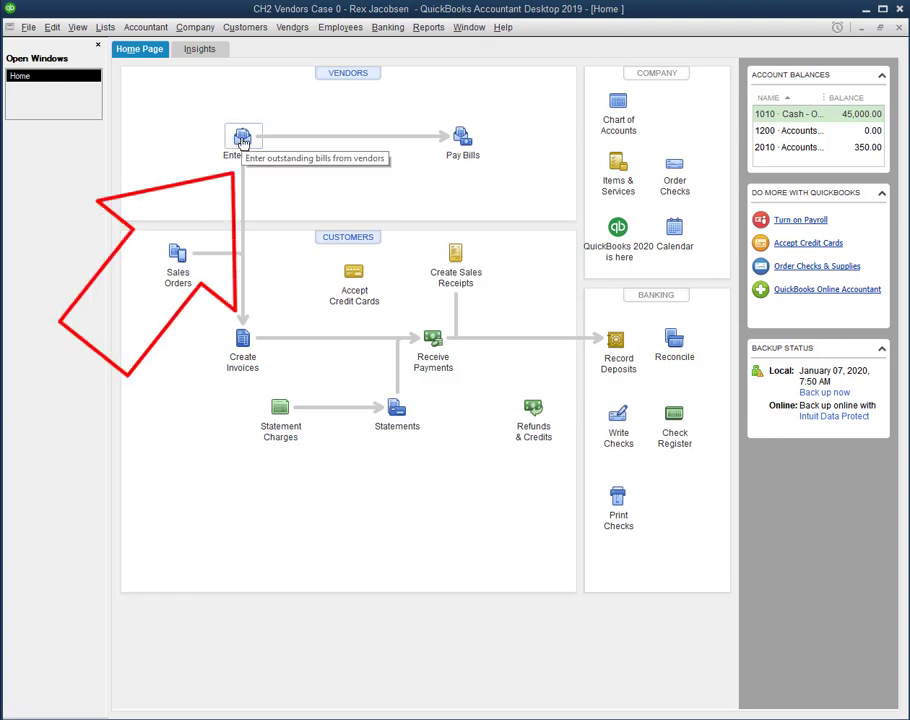
left_click(290, 27)
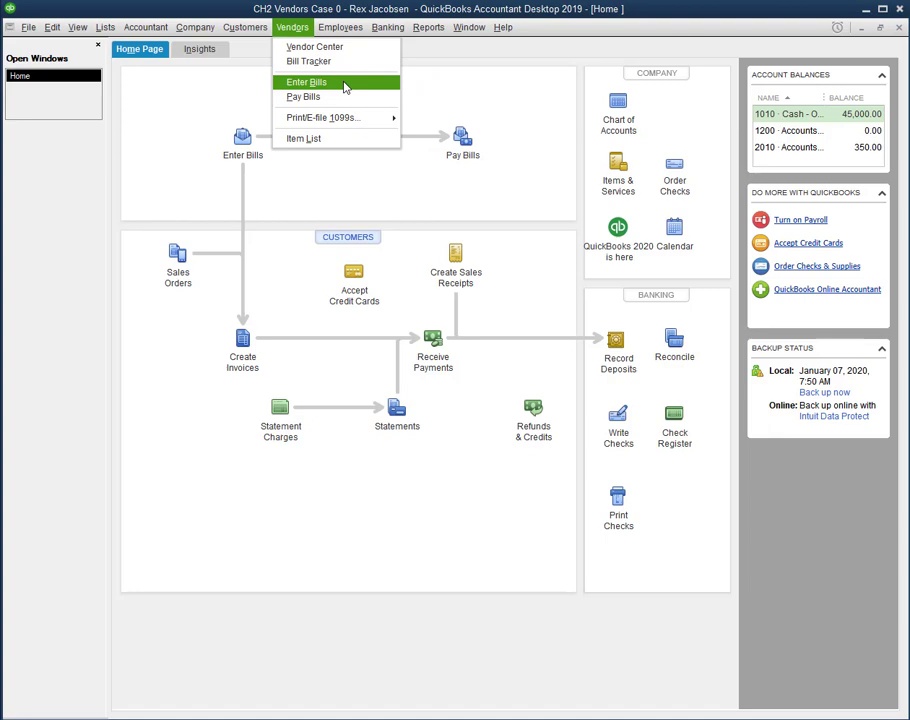
left_click(167, 80)
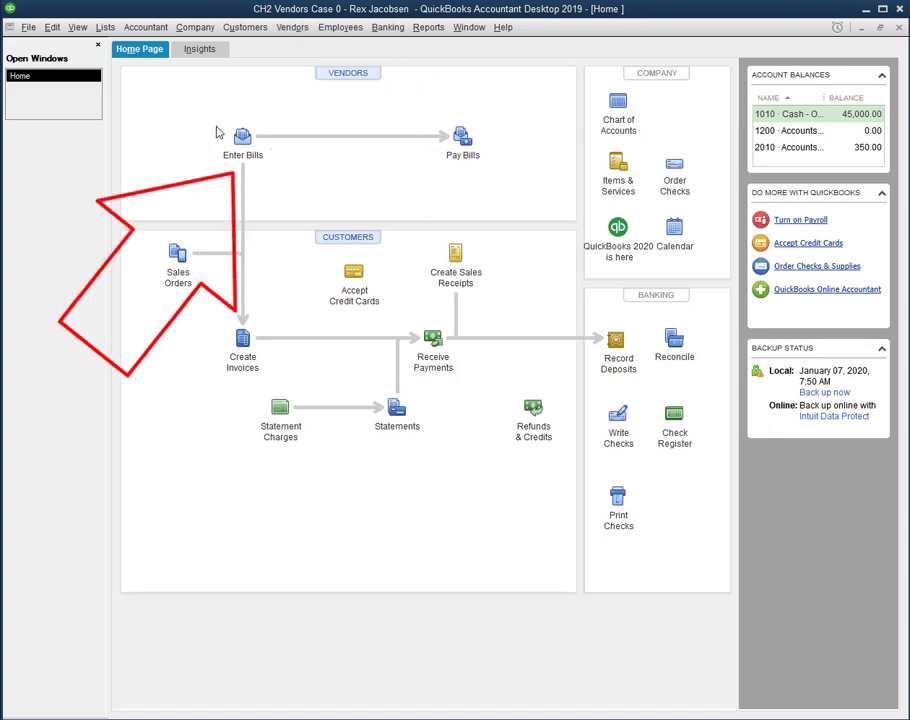
left_click(241, 138)
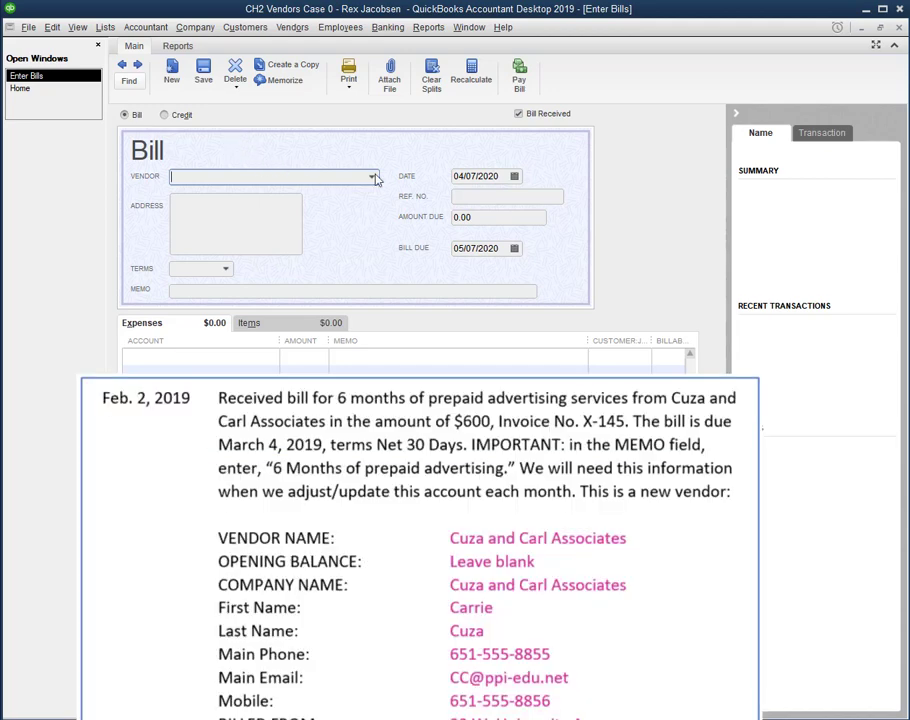
type("cuz")
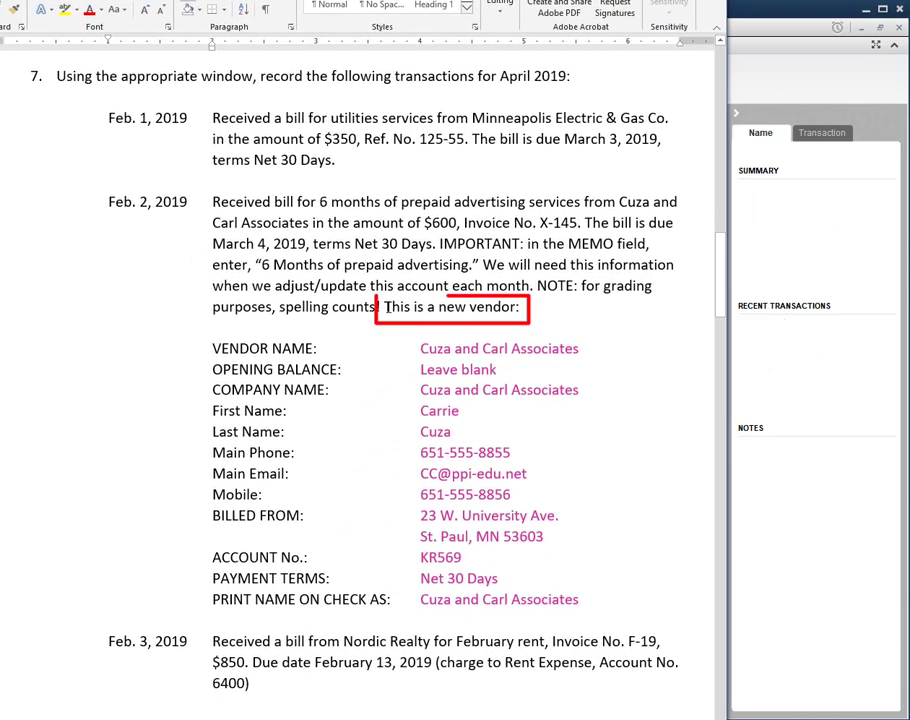
left_click_drag(383, 307, 521, 307)
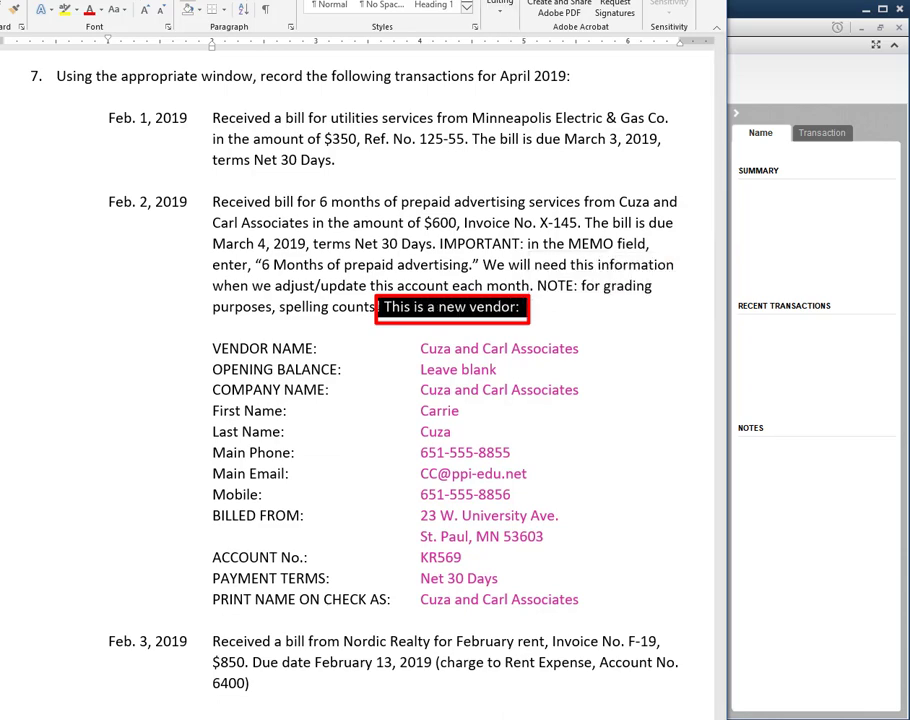
mouse_move(412, 0)
left_mouse_down()
mouse_move(278, 47)
mouse_move(0, 50)
left_mouse_up()
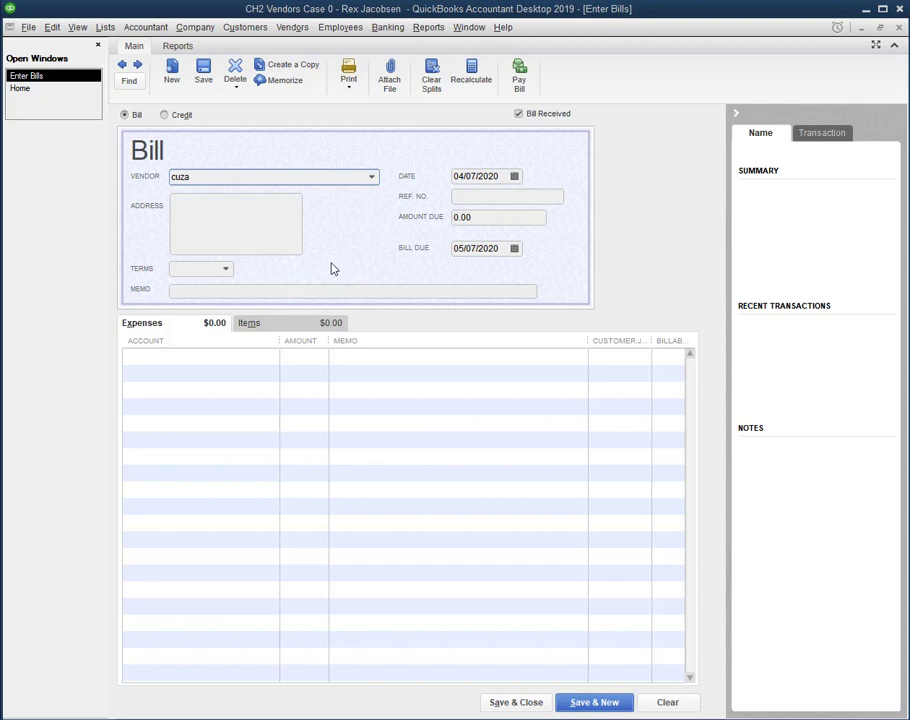
left_click(371, 177)
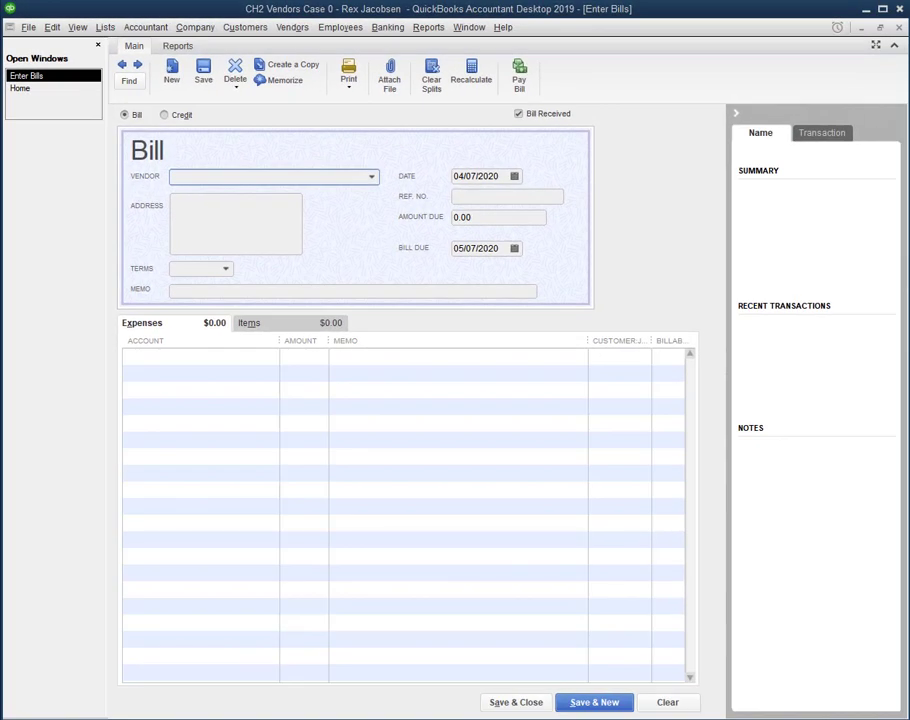
left_click_drag(0, 68, 472, 199)
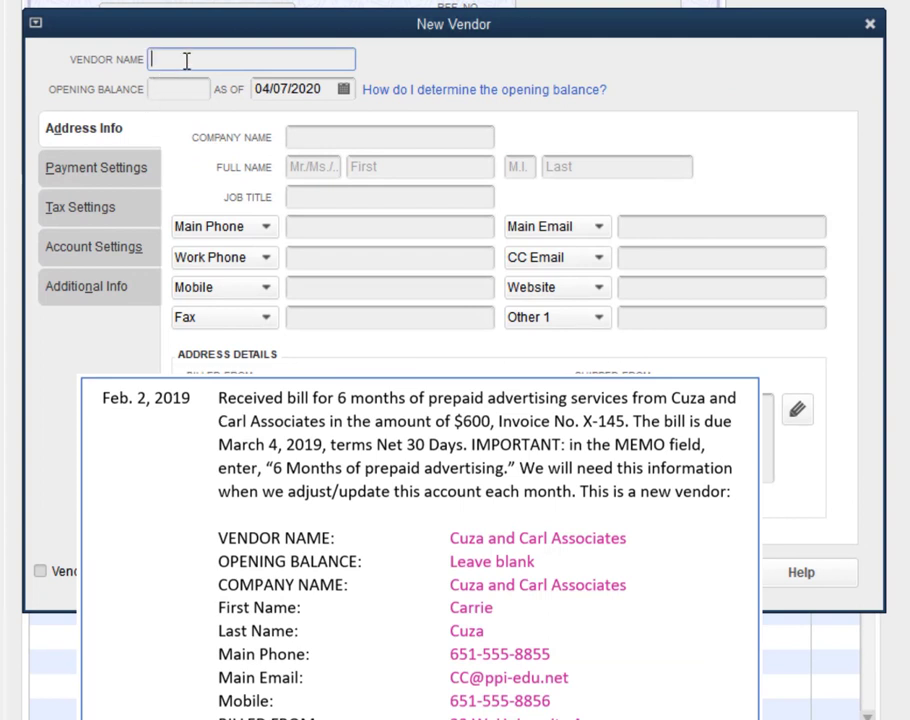
Step: Enter 'Cuza and Carl Associates' as vendor and company name, plus the contact's first and last name
type("Cuza and Carl Associates")
left_click(334, 143)
type("Cuza and Carl Associates")
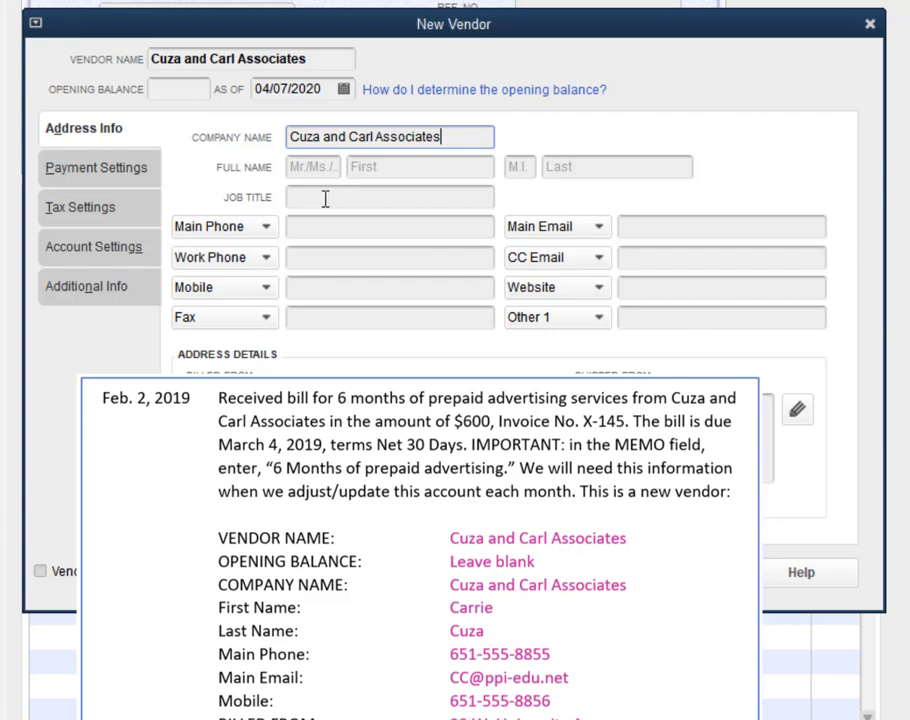
left_click(370, 168)
left_click(586, 168)
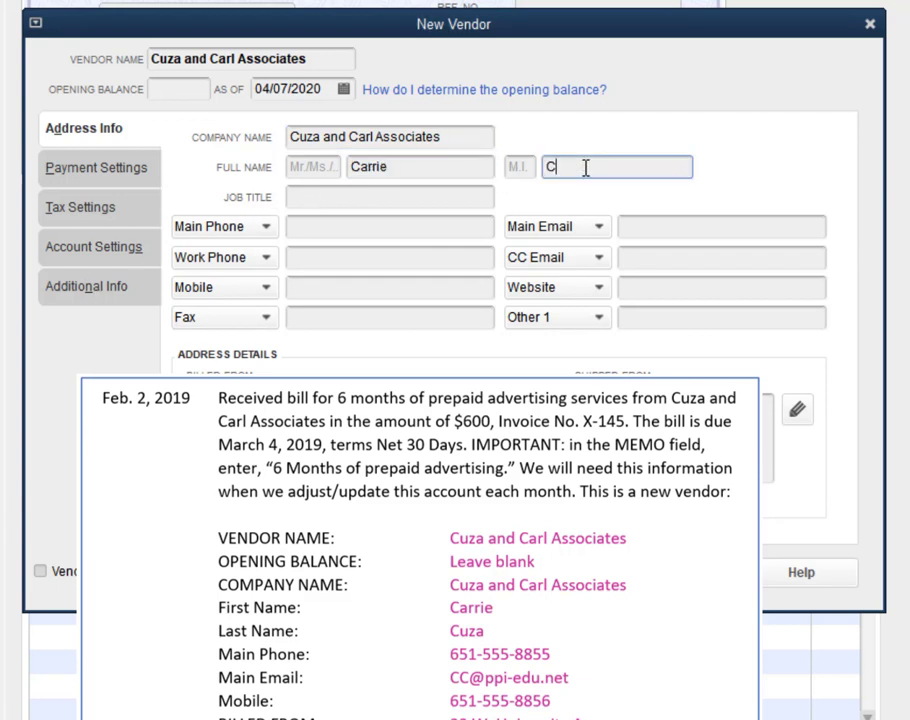
Step: Fill in the vendor's main phone, main email and mobile number
key("Tab")
key("Tab")
key("Tab")
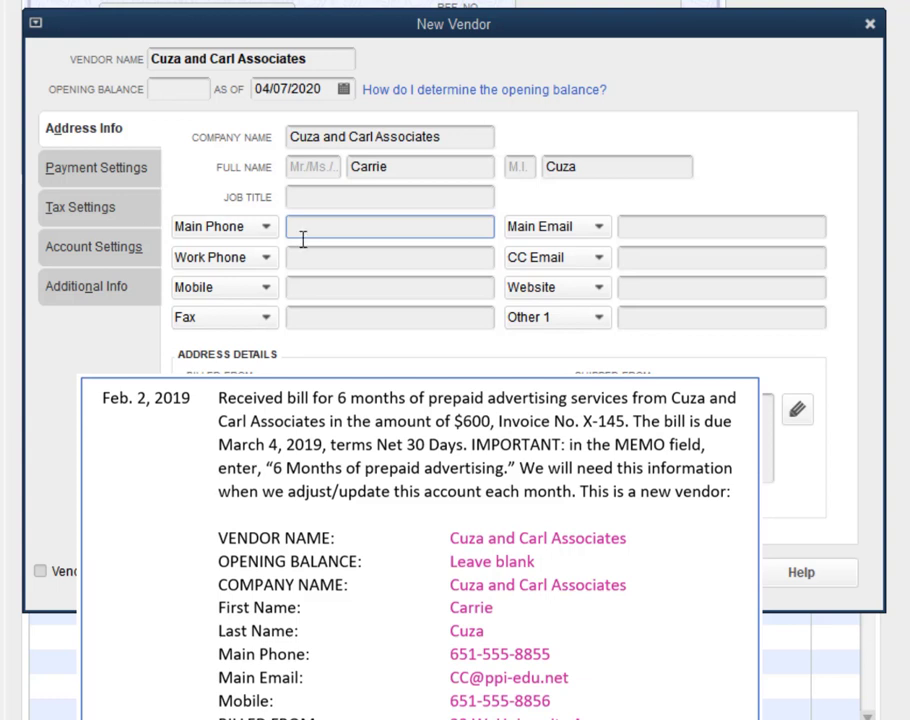
type("651-555-8855")
left_click(666, 226)
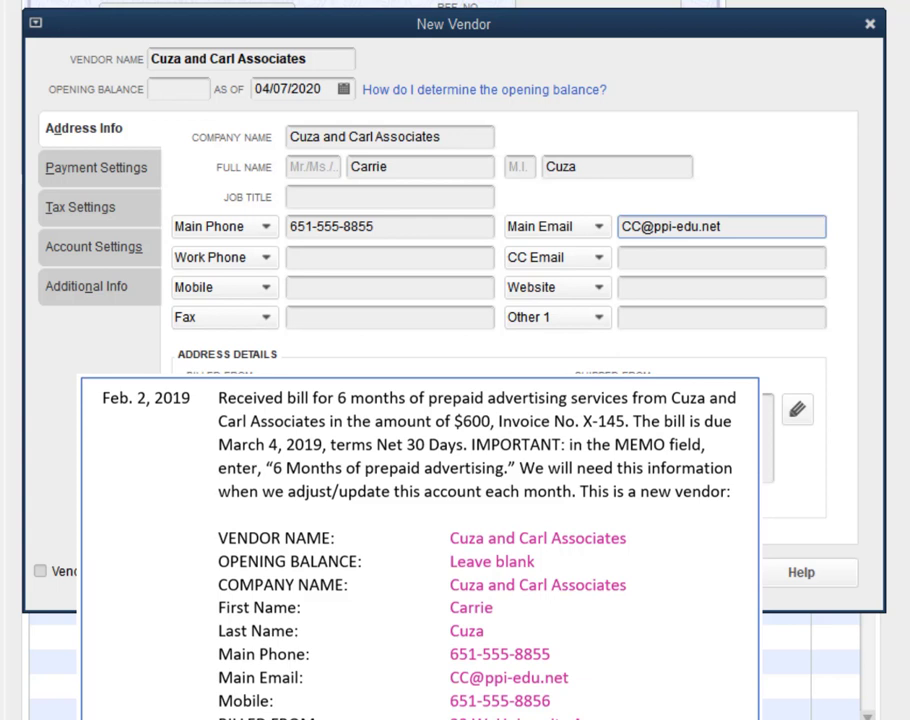
left_click(319, 284)
type("651-555-8856")
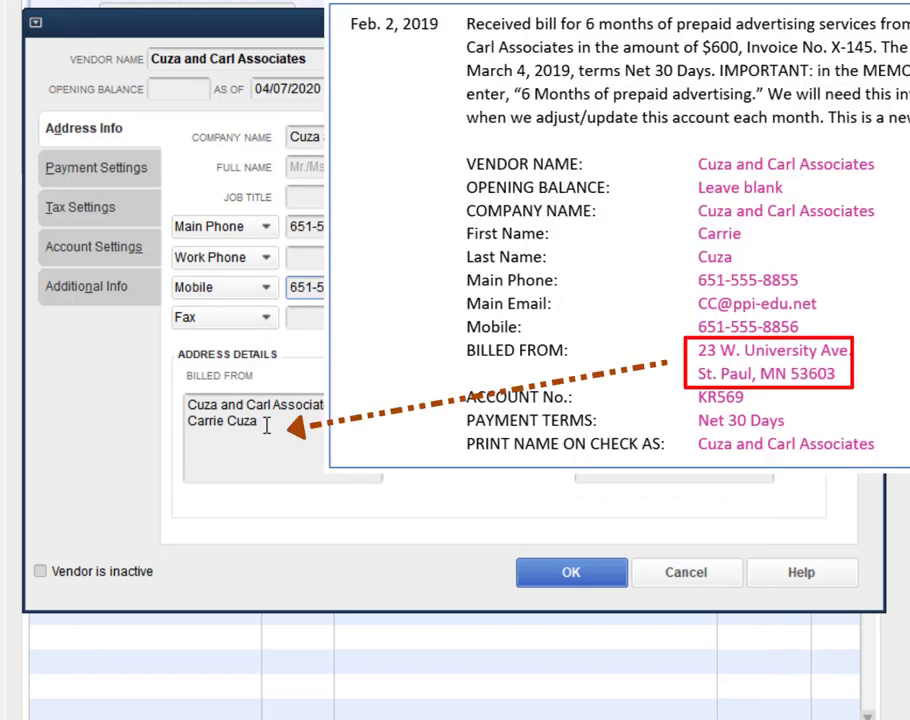
Step: Complete the billed-from address with street, city, state and ZIP lines, then close Edit Address unchanged
left_click(267, 424)
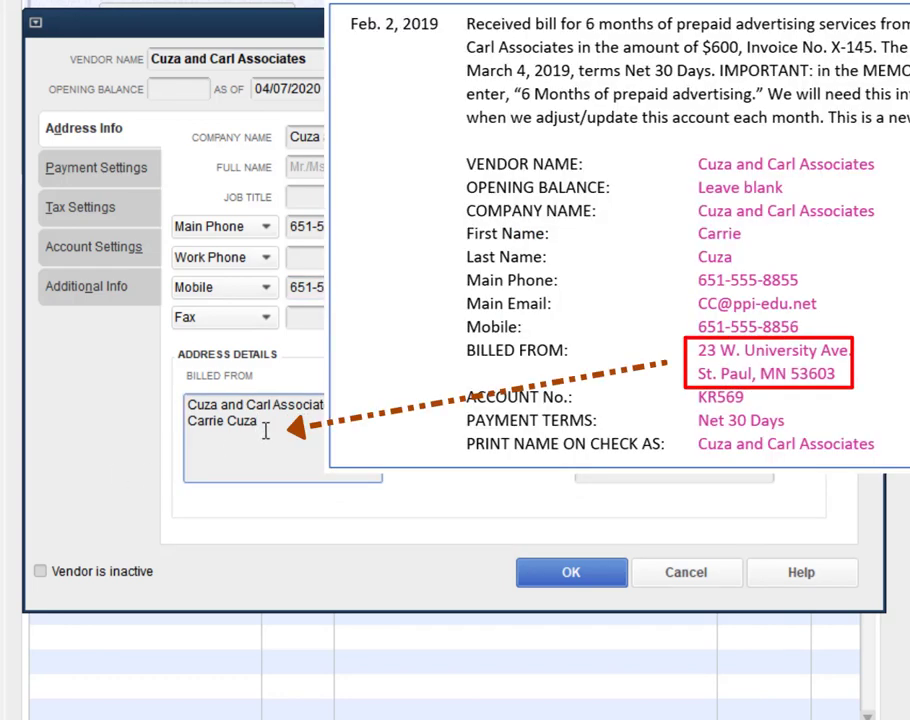
key("Return")
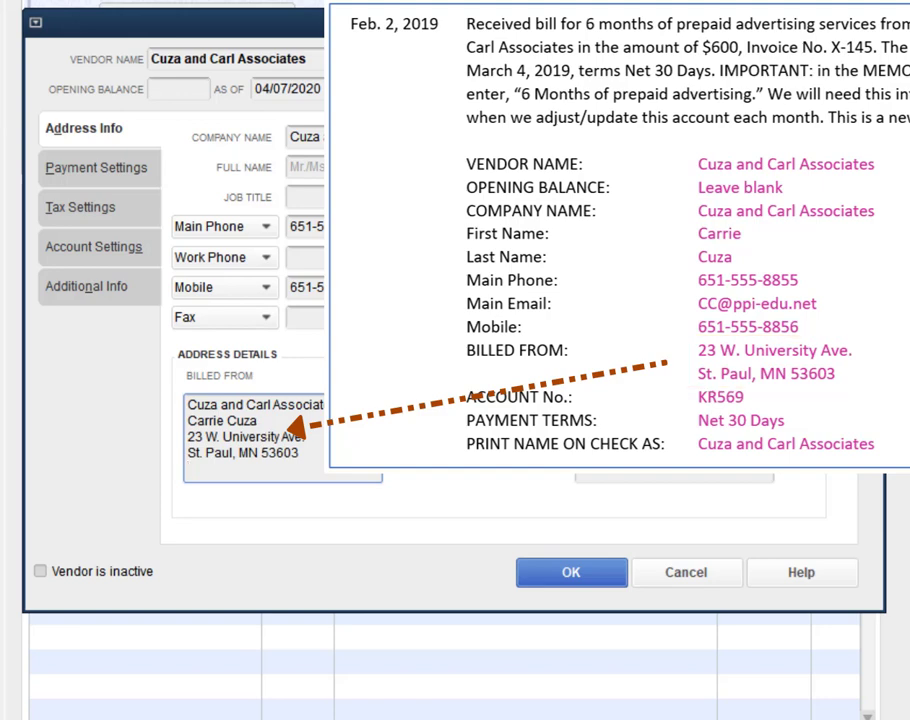
left_click(405, 410)
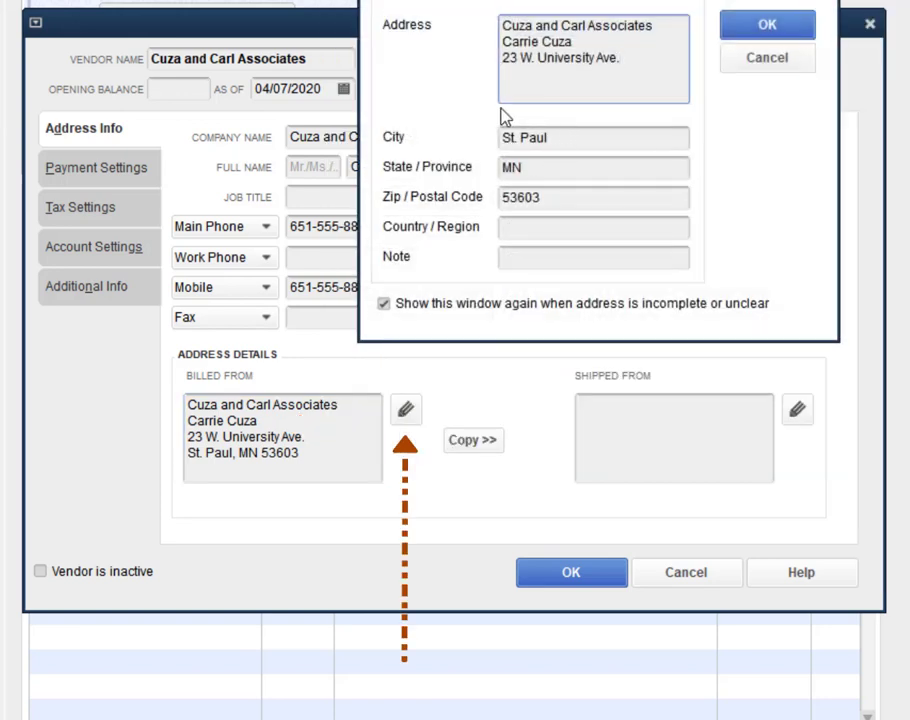
left_click(752, 62)
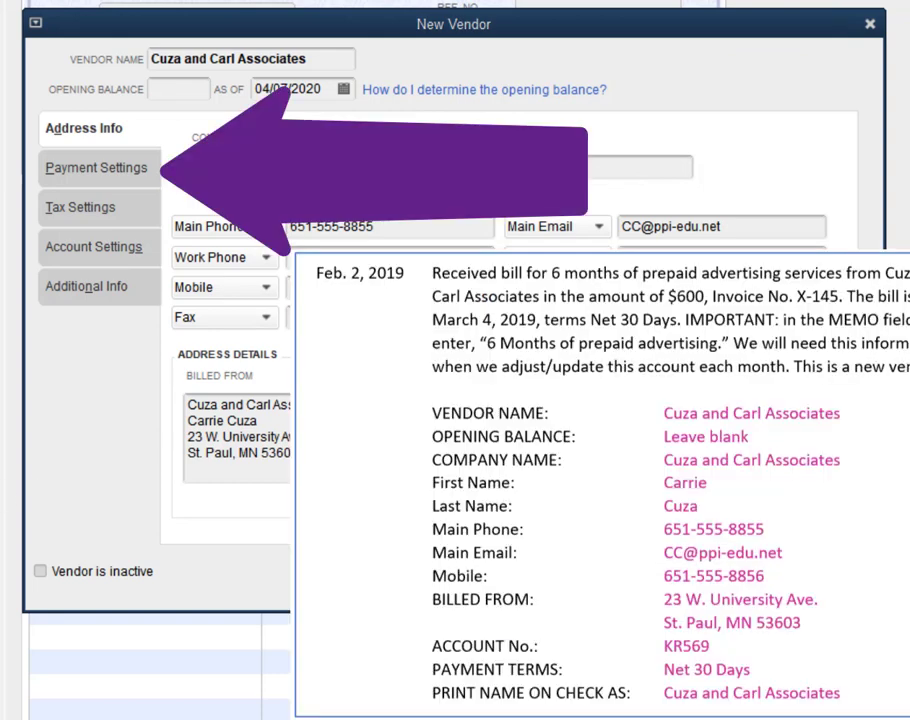
Step: Enter the vendor's account number, set Net 30 Days payment terms, and save the vendor
left_click(108, 179)
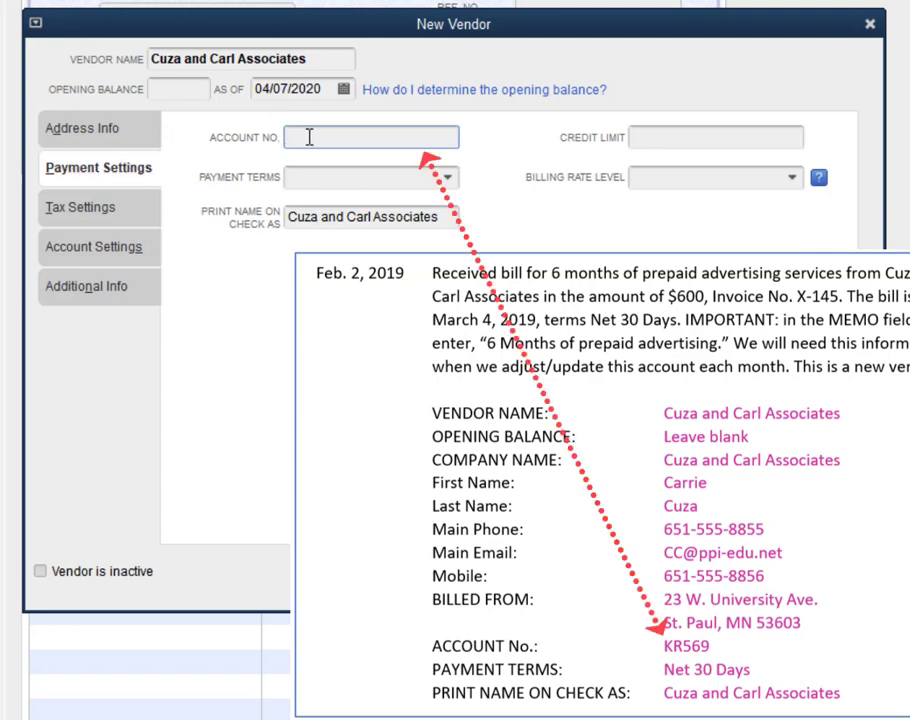
type("KR569")
left_click(449, 179)
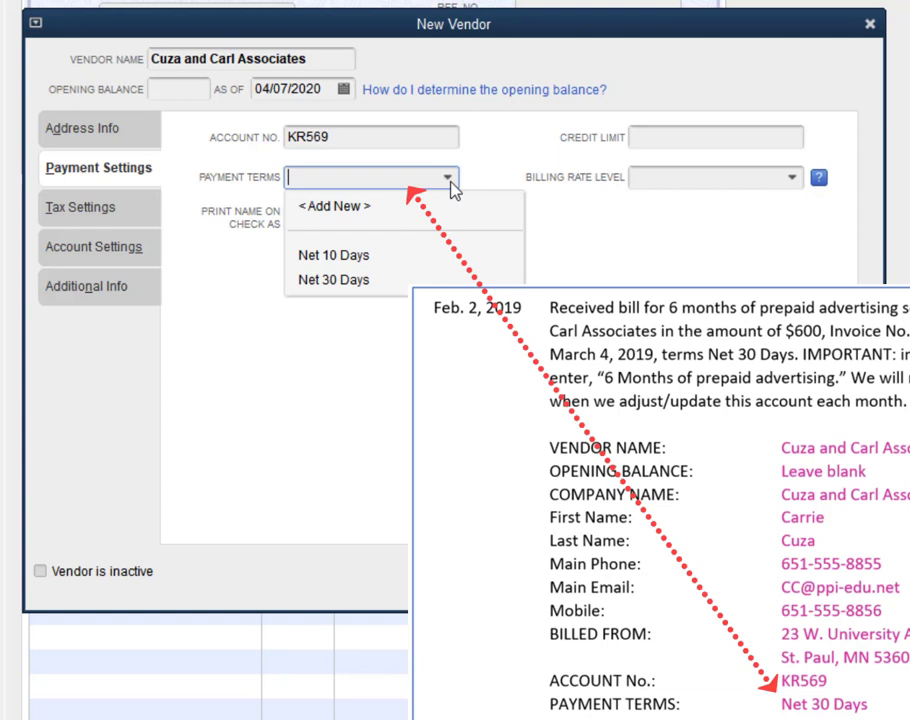
left_click(356, 282)
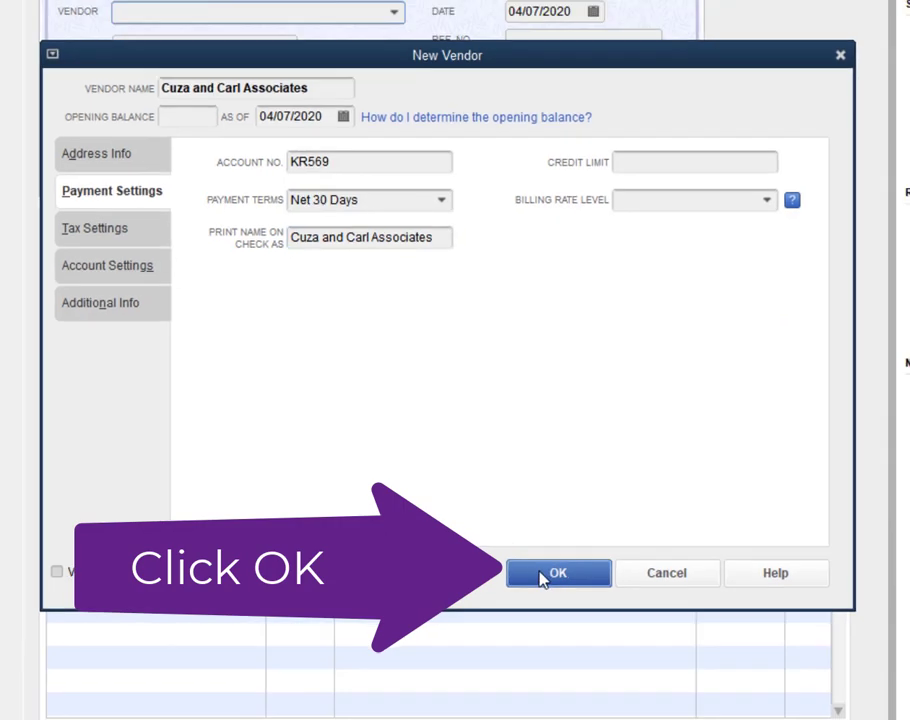
left_click(560, 575)
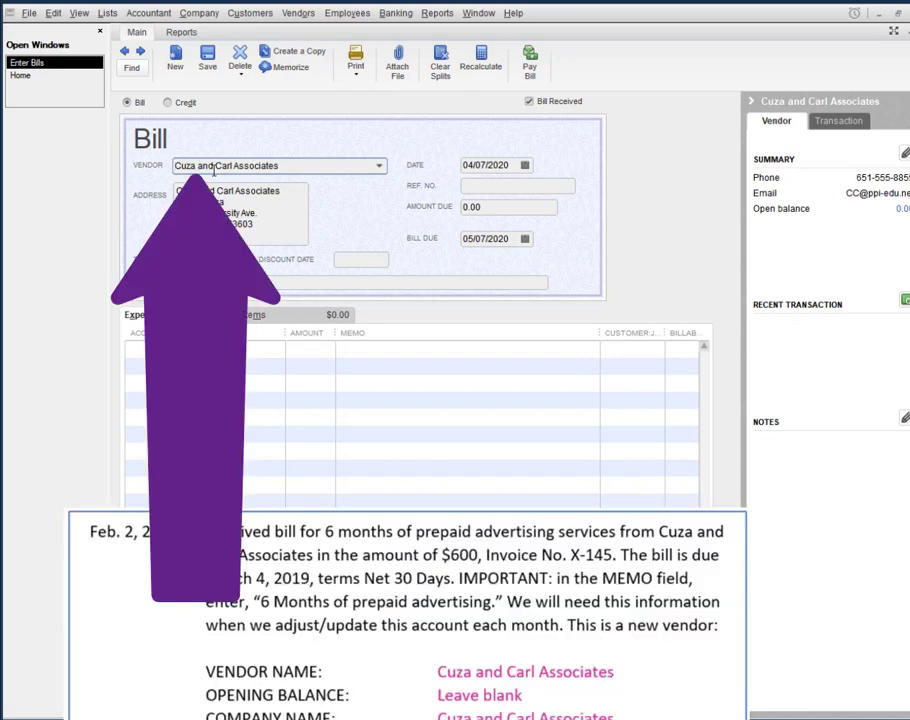
Step: Date the bill 02/01/2019 with ref X-145, amount 600, and memo '6 months of prepaid advertising.'
key("Tab")
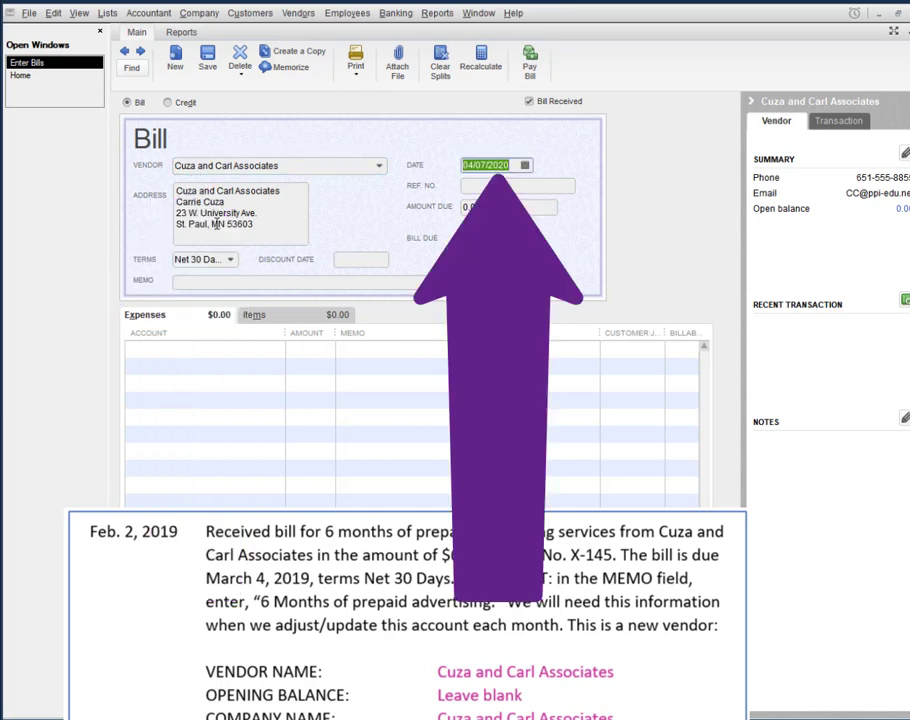
type("020119")
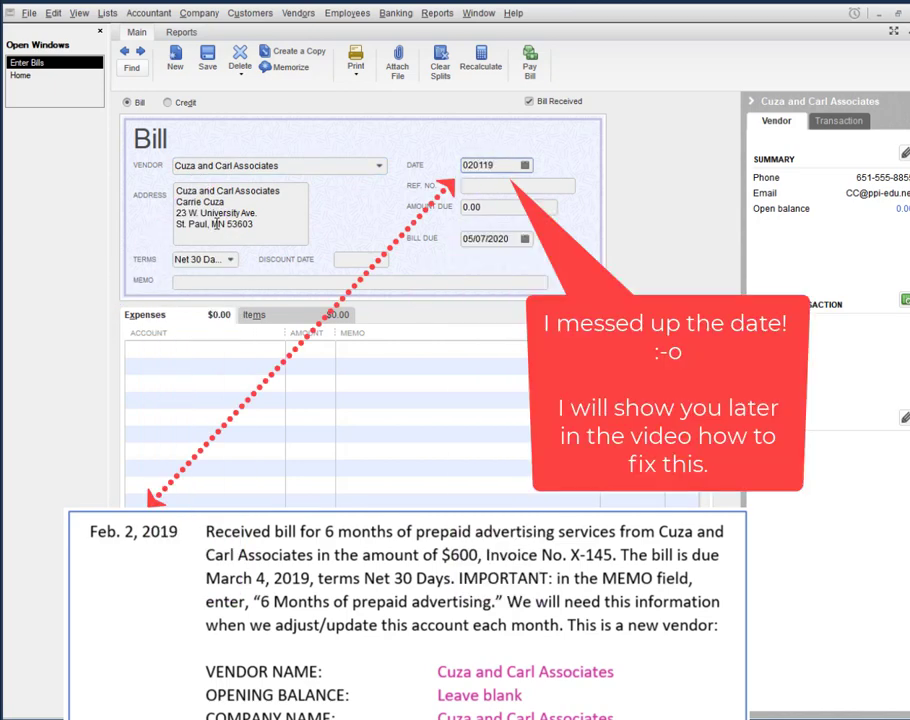
key("Tab")
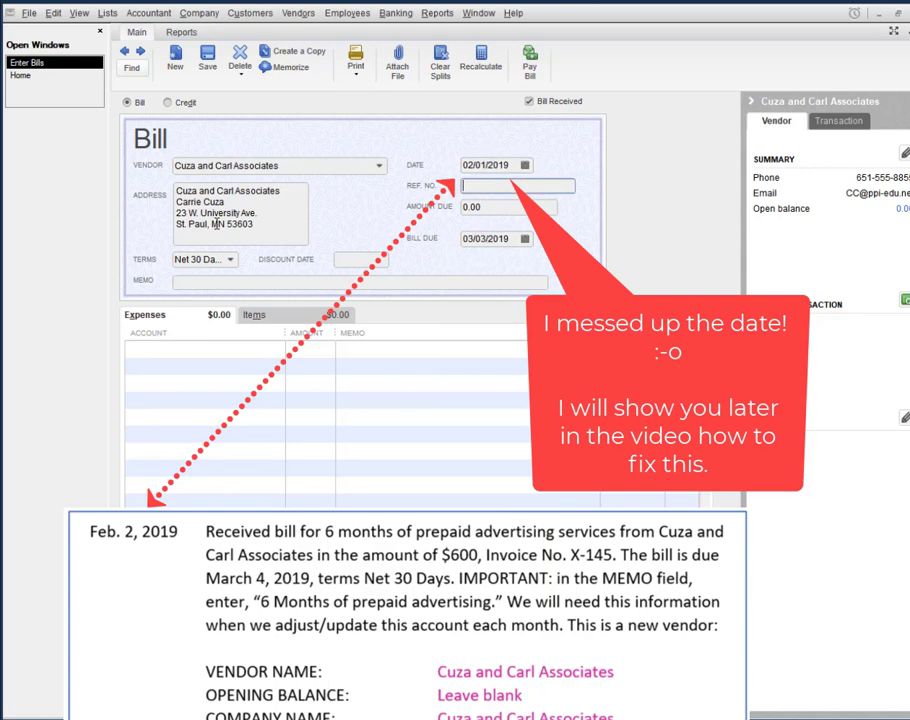
type("X-145")
key("Tab")
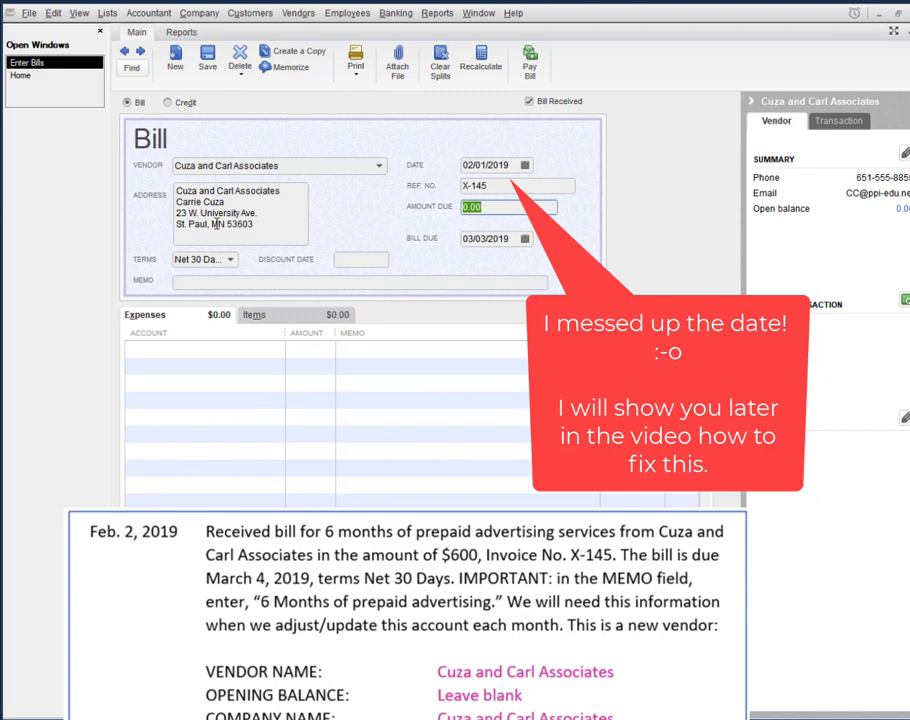
type("600")
key("Tab")
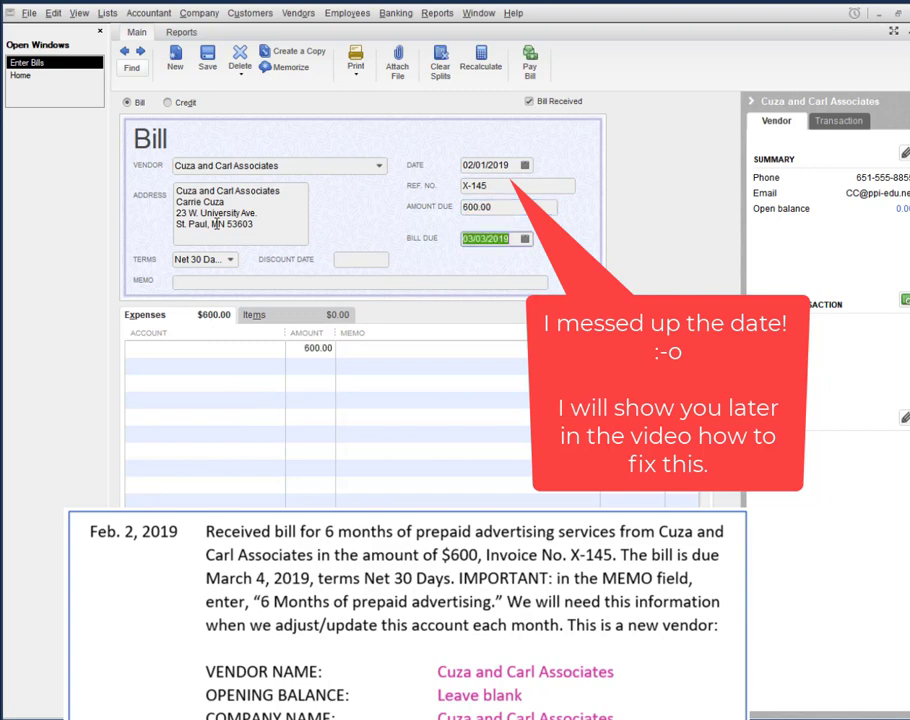
key("Tab")
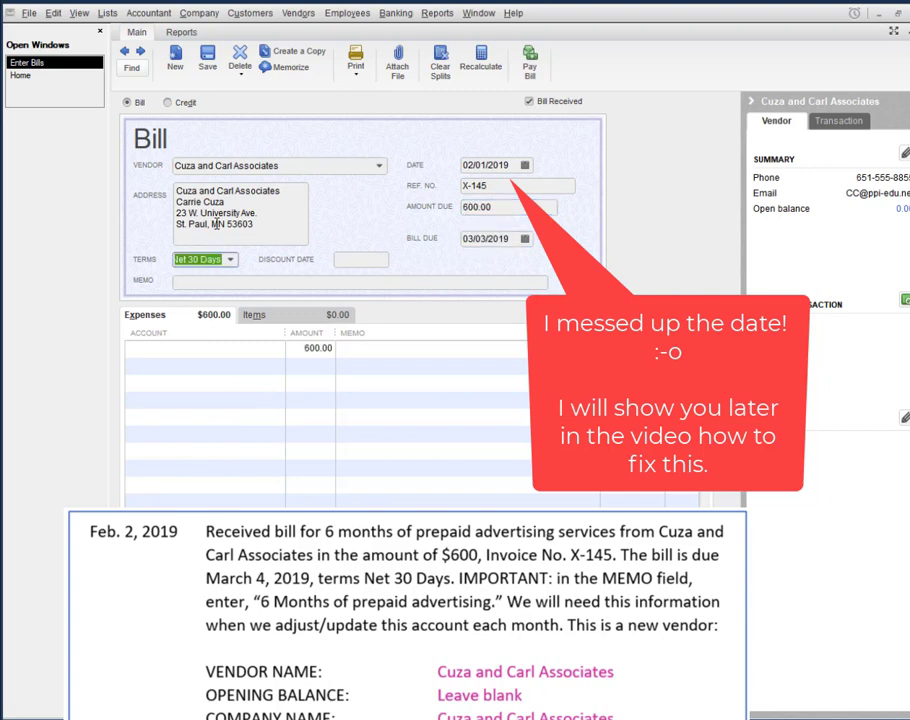
key("Tab")
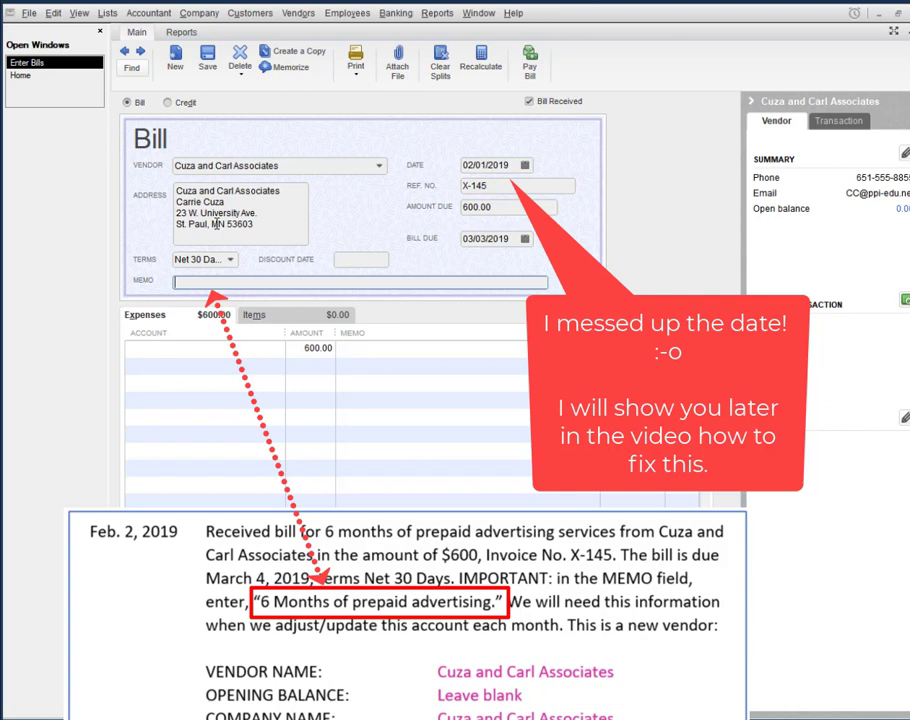
type("6 months of prepaid adver")
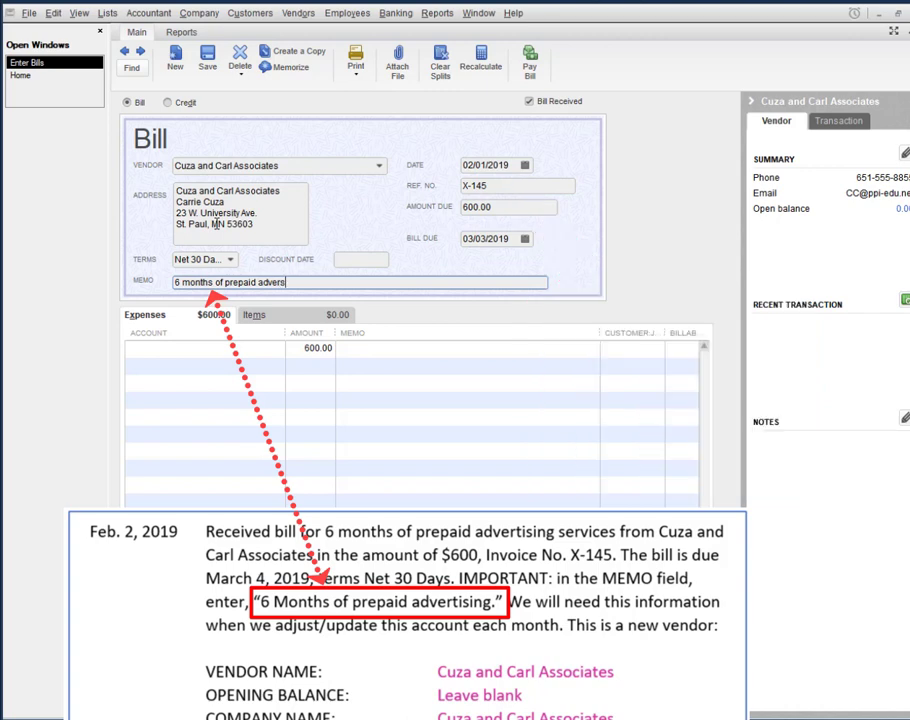
type("tising.")
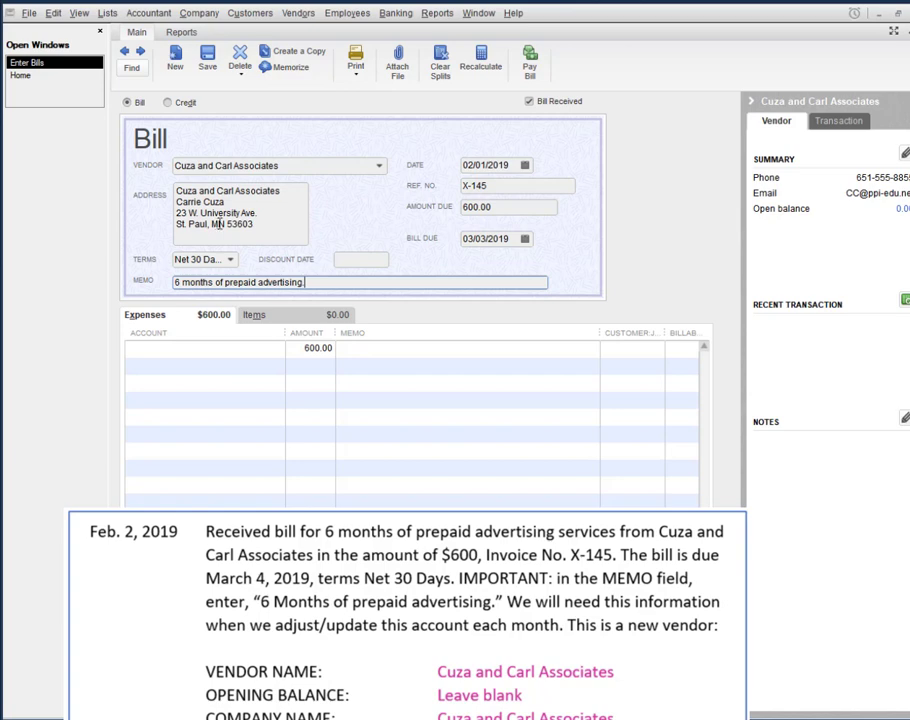
Step: Charge the 600.00 expense line to 1410 · Prepaid Advertising and Save & Close the bill
left_click(266, 349)
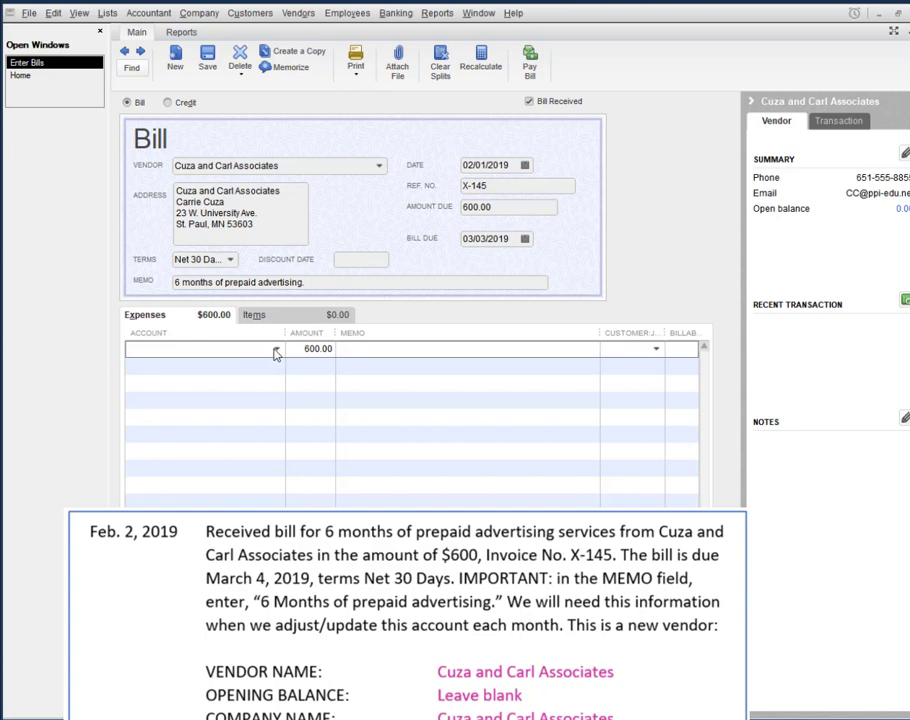
left_click(277, 349)
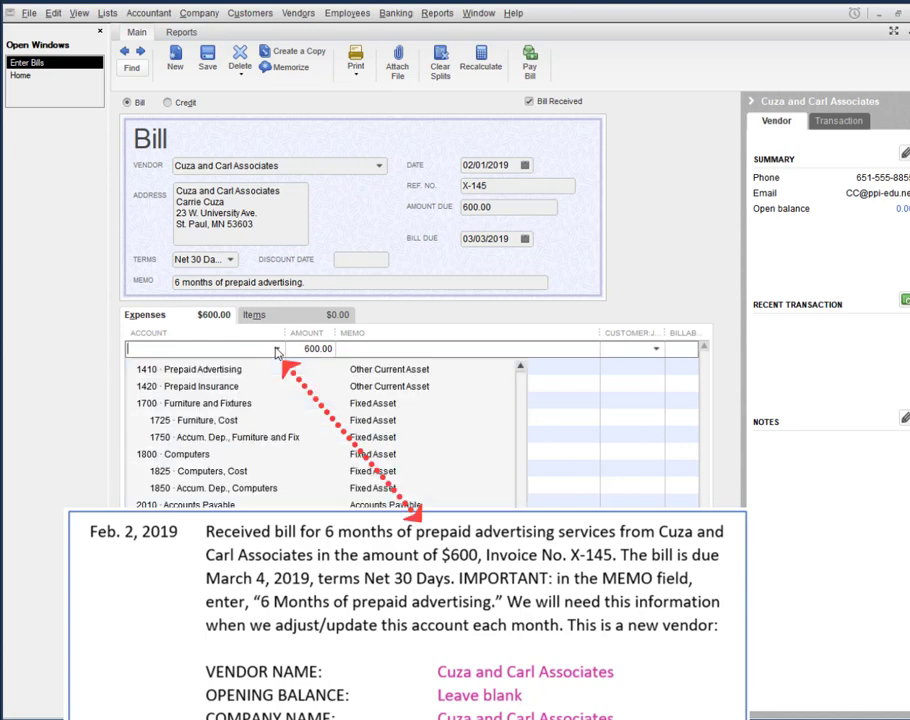
left_click(220, 370)
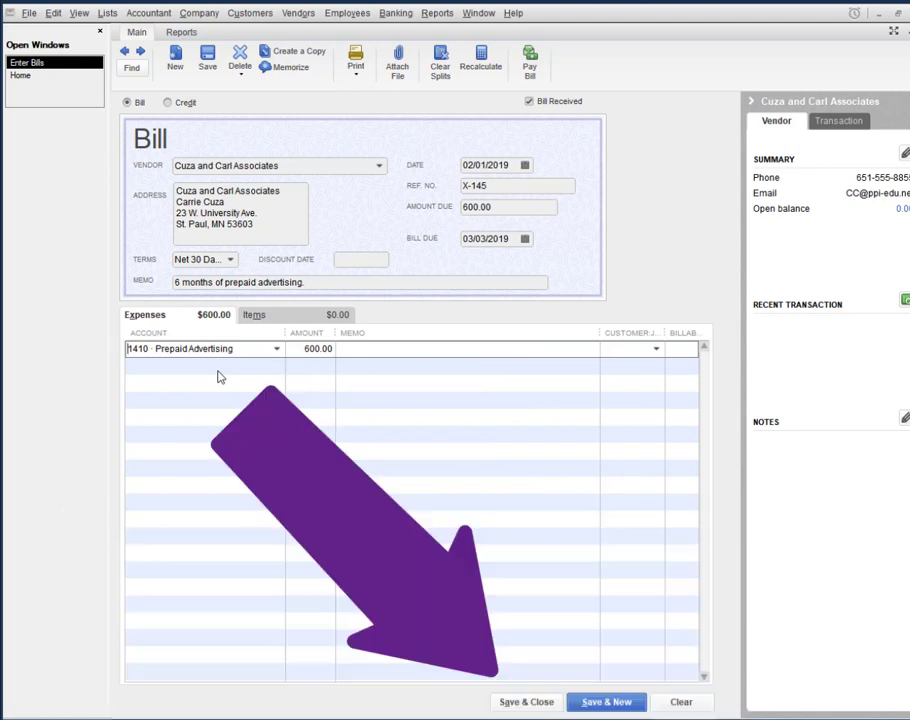
left_click(546, 703)
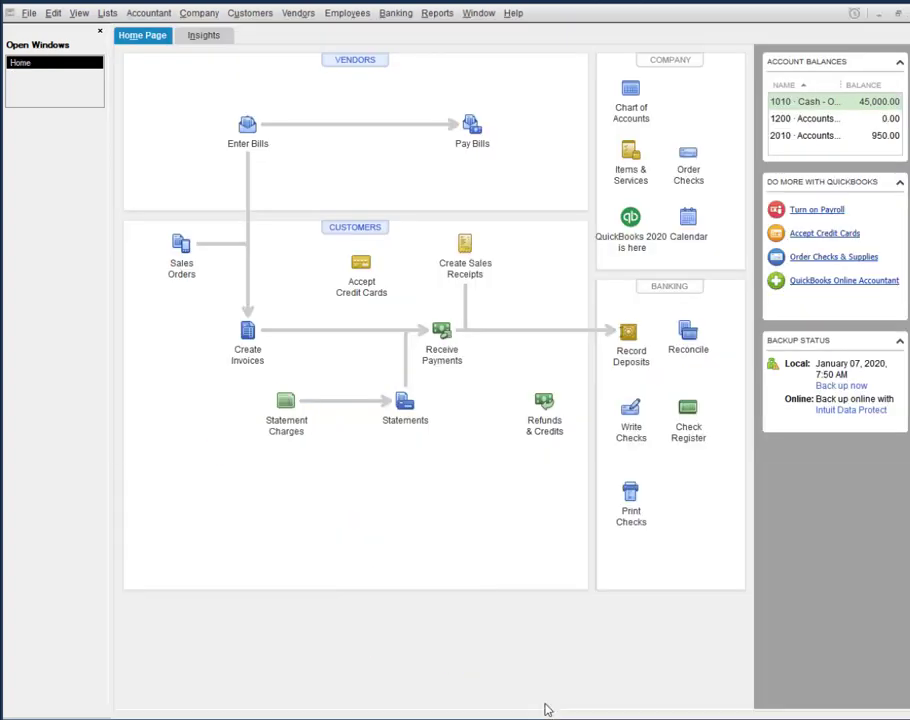